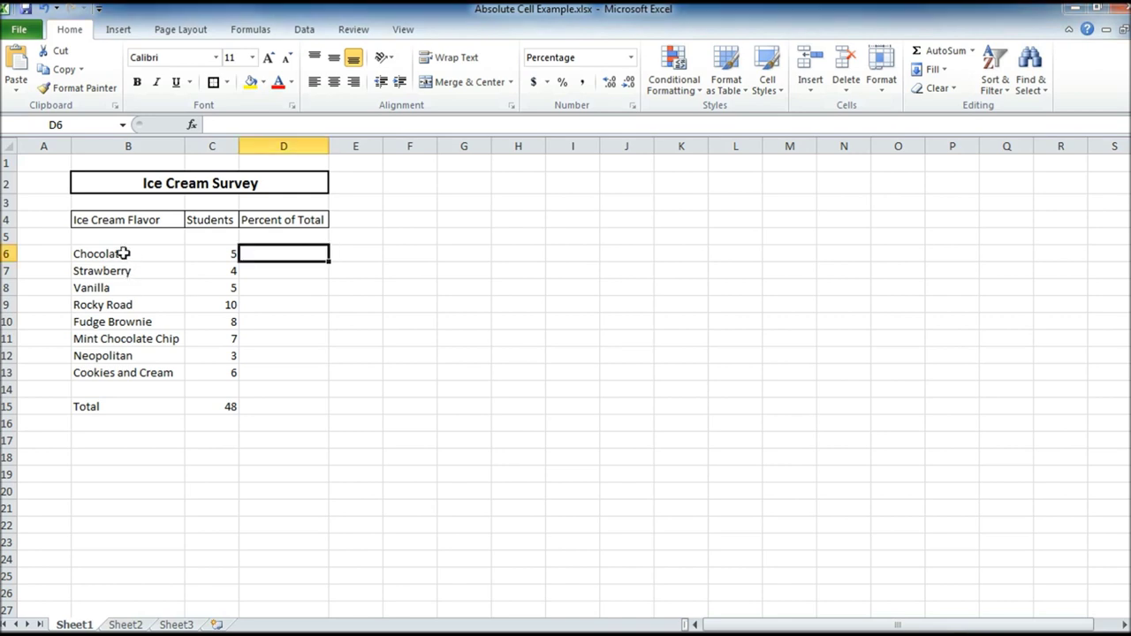
# Examine the survey's flavor list, the student counts in C6:C13 and the total formula in C15
pyautogui.moveTo(124, 253); pyautogui.dragTo(148, 378)
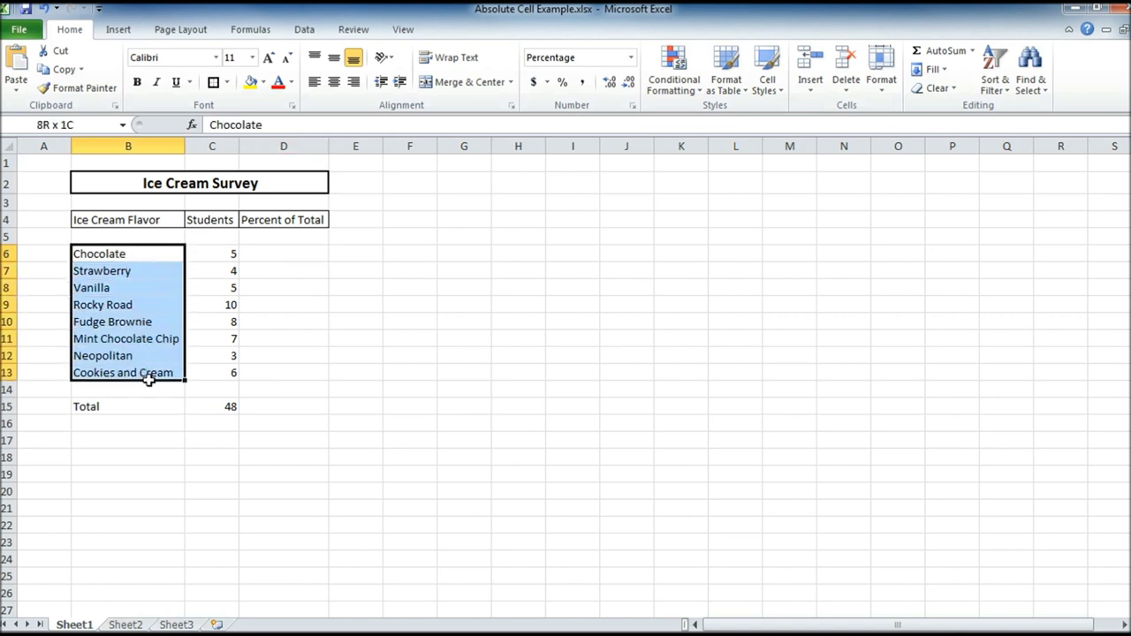
pyautogui.moveTo(230, 253); pyautogui.dragTo(234, 373)
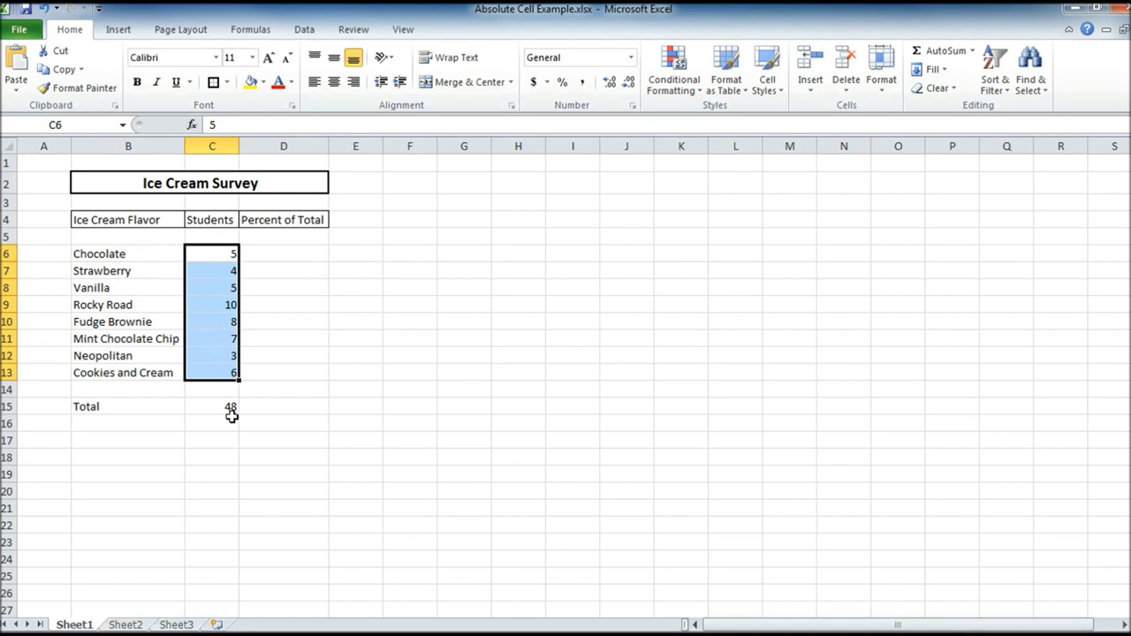
pyautogui.click(227, 415)
pyautogui.click(220, 405)
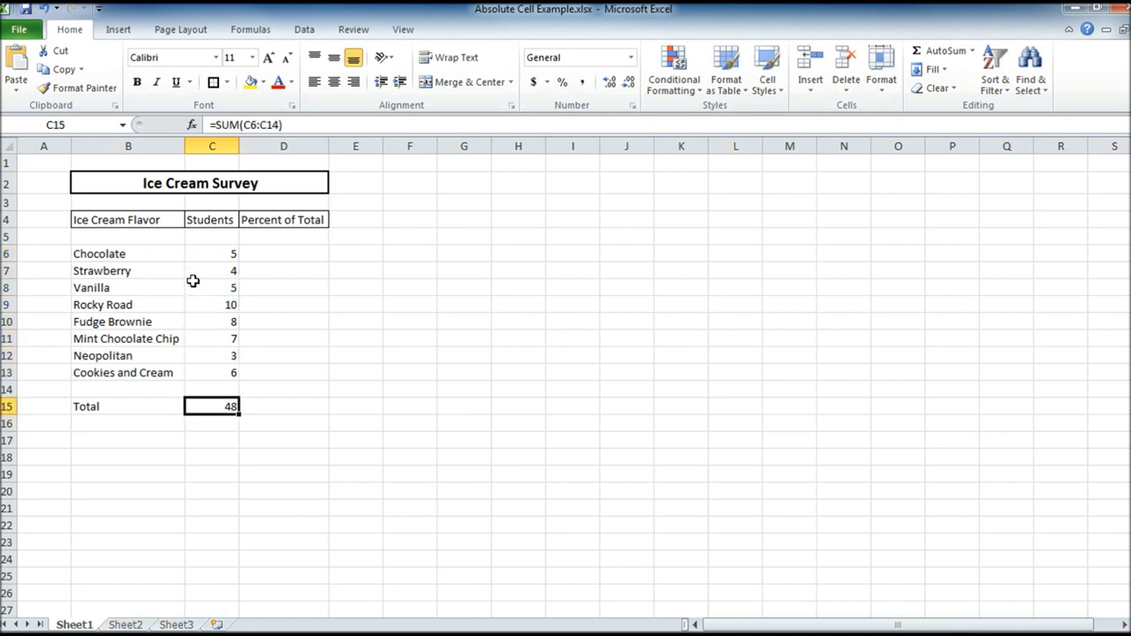
pyautogui.click(177, 177)
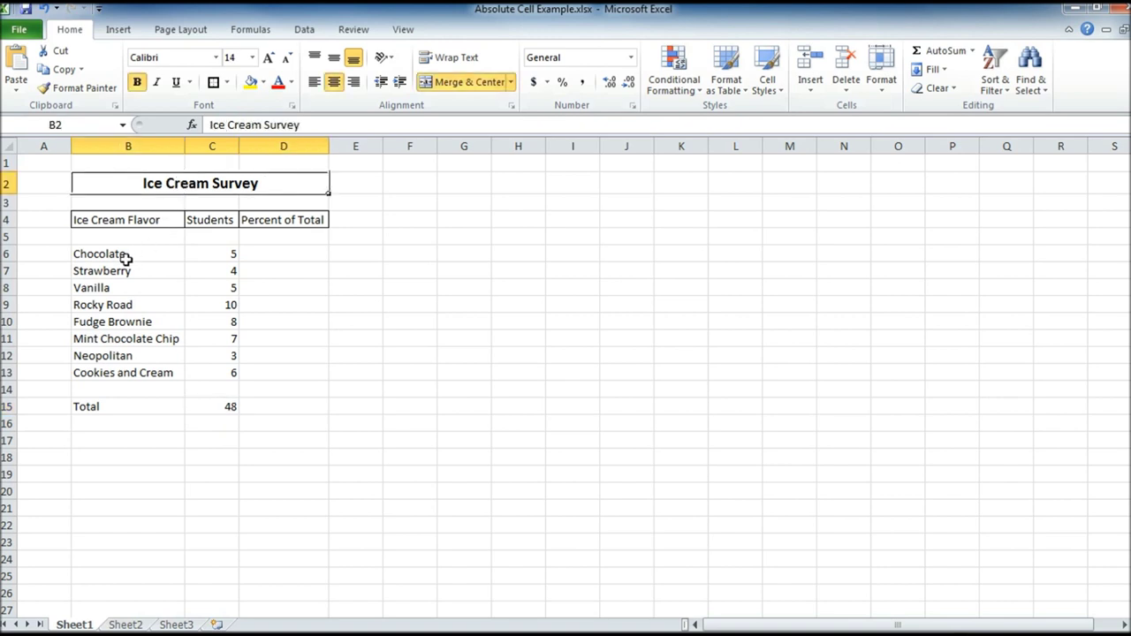
pyautogui.click(154, 254)
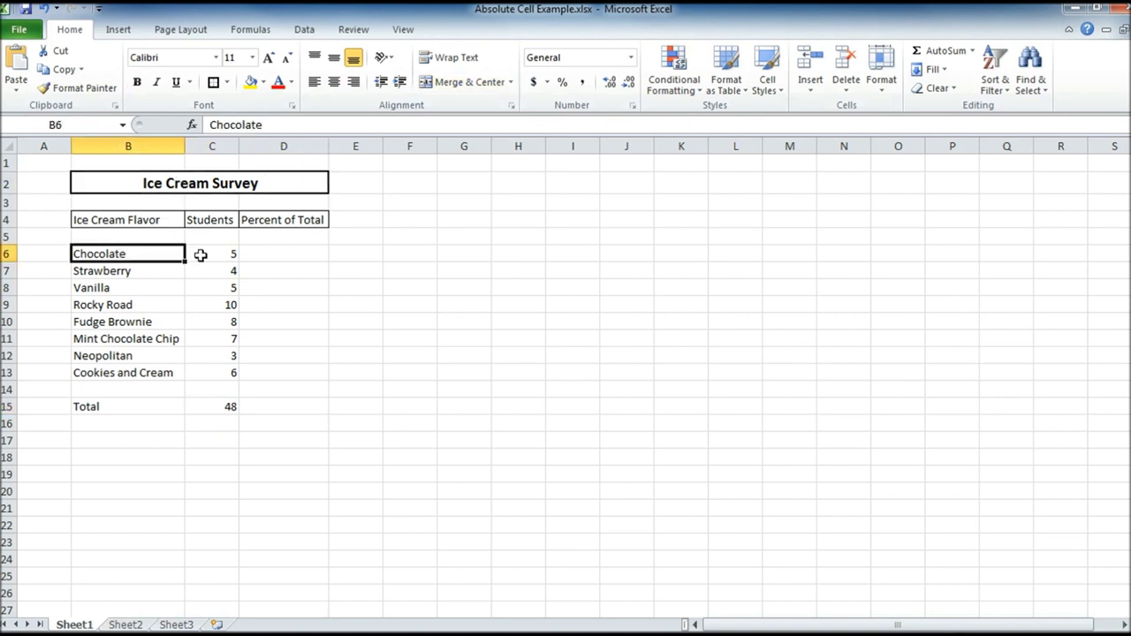
pyautogui.click(217, 253)
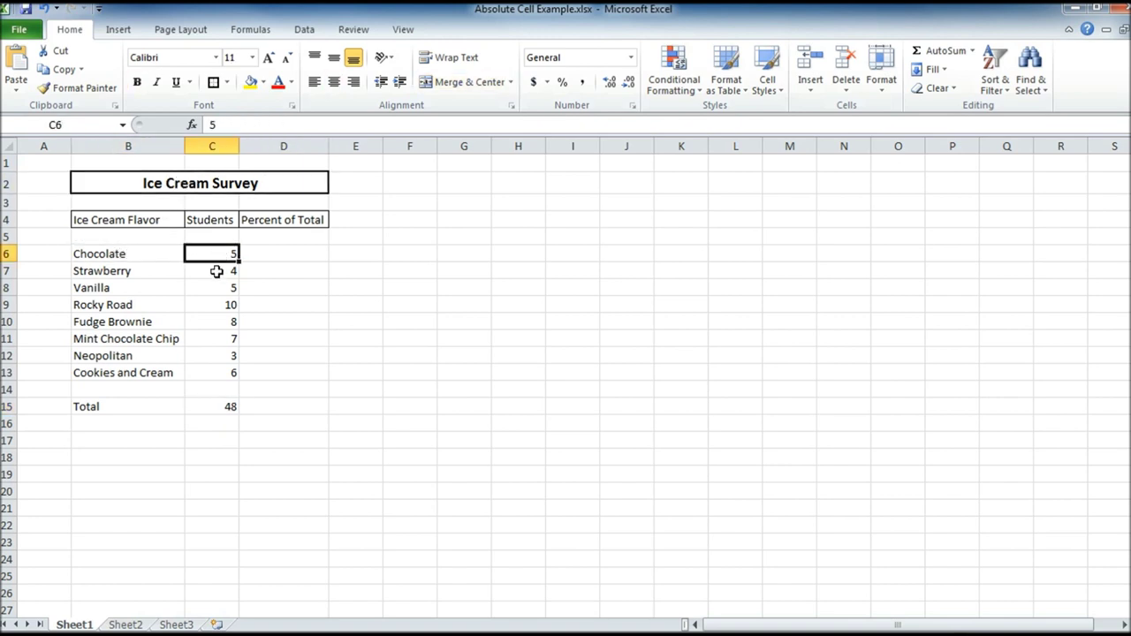
pyautogui.click(216, 271)
pyautogui.click(215, 289)
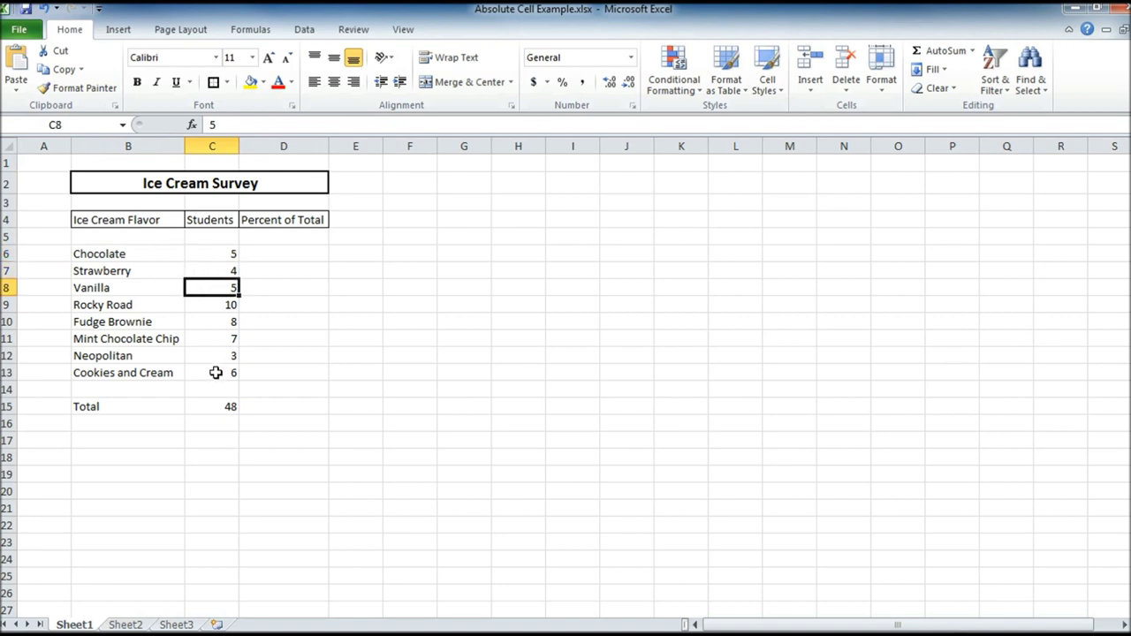
pyautogui.click(212, 407)
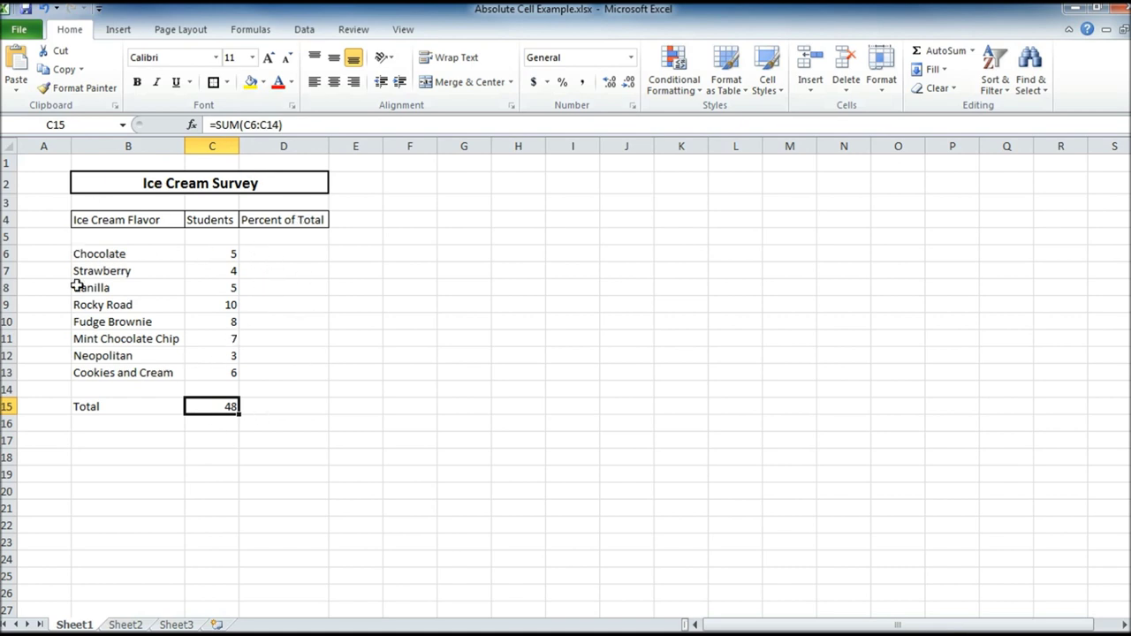
# Enter the formula =C6/C15 in D6 to calculate Chocolate's percent of total
pyautogui.click(269, 253)
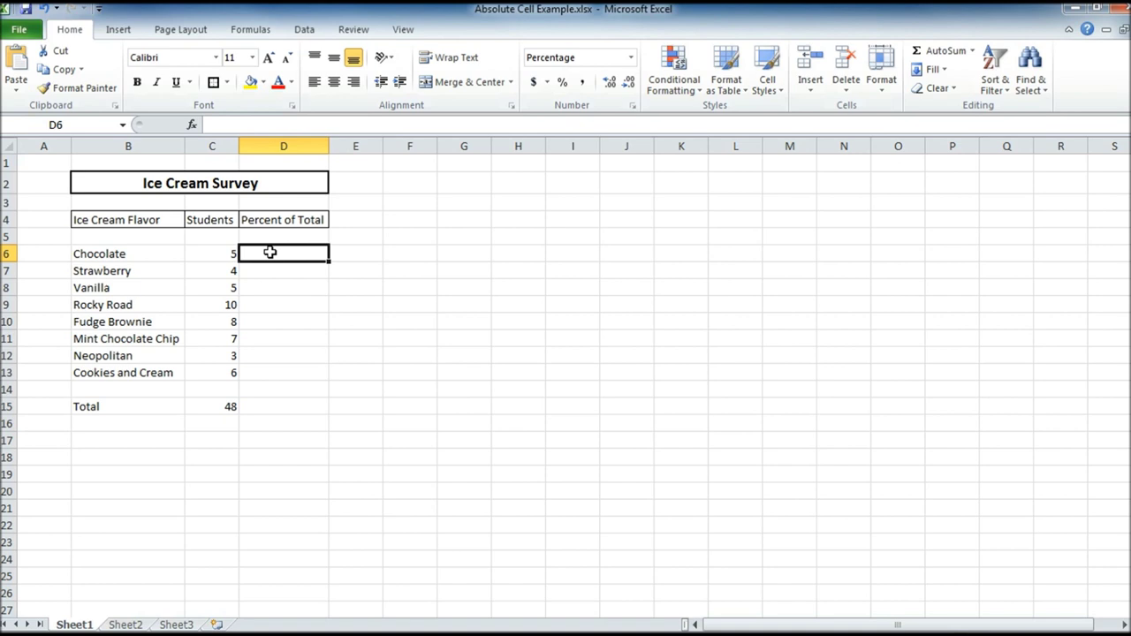
pyautogui.write('=')
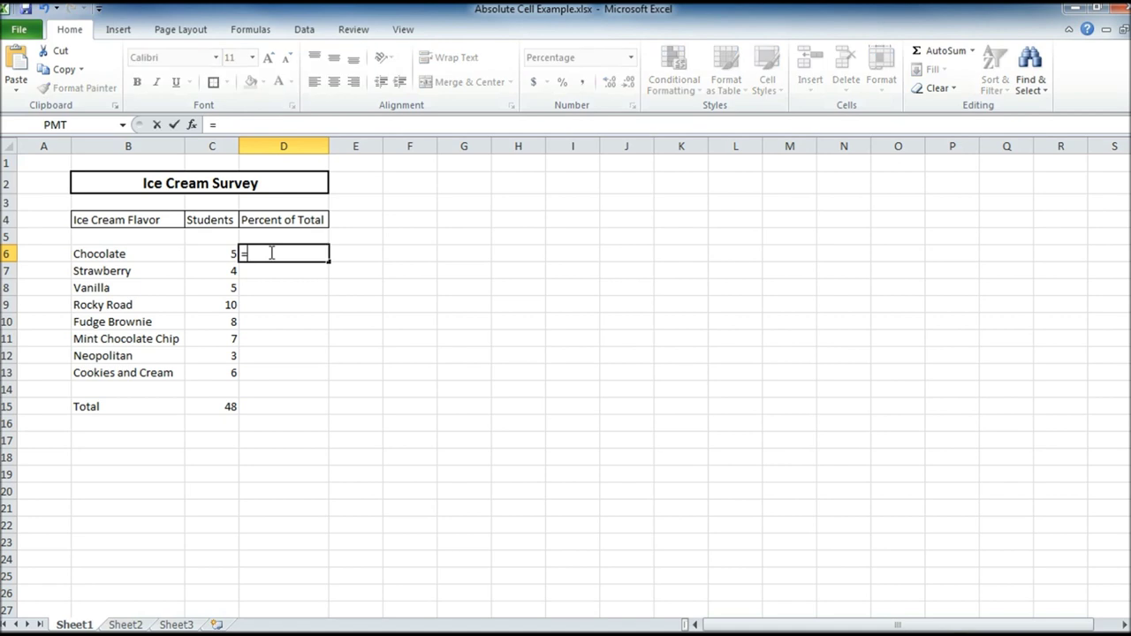
pyautogui.click(215, 254)
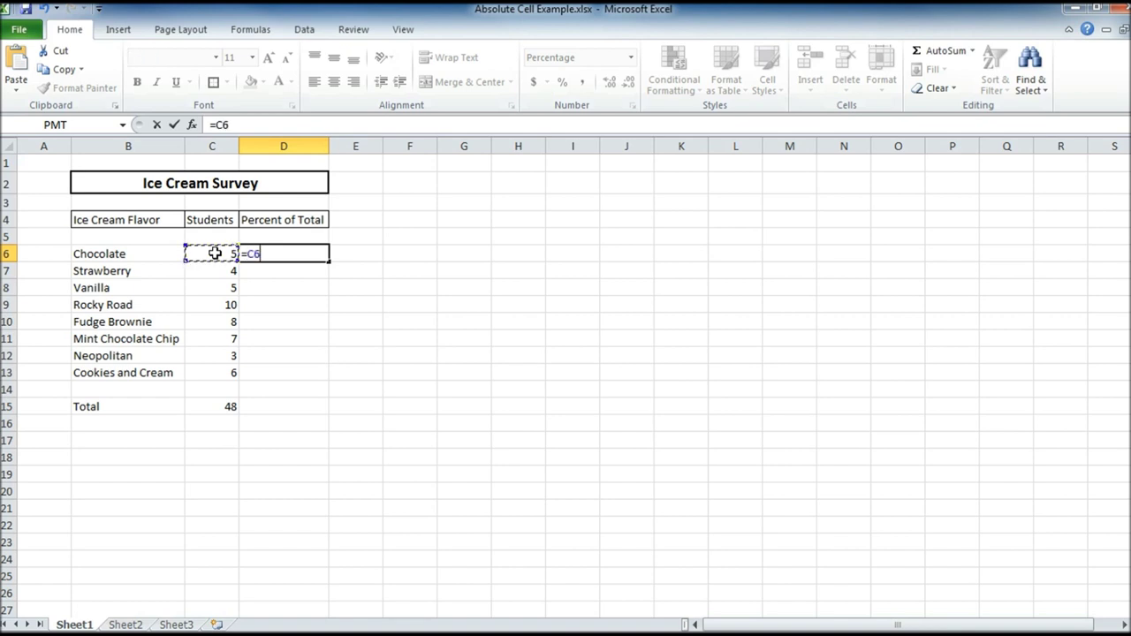
pyautogui.write('/')
pyautogui.click(222, 407)
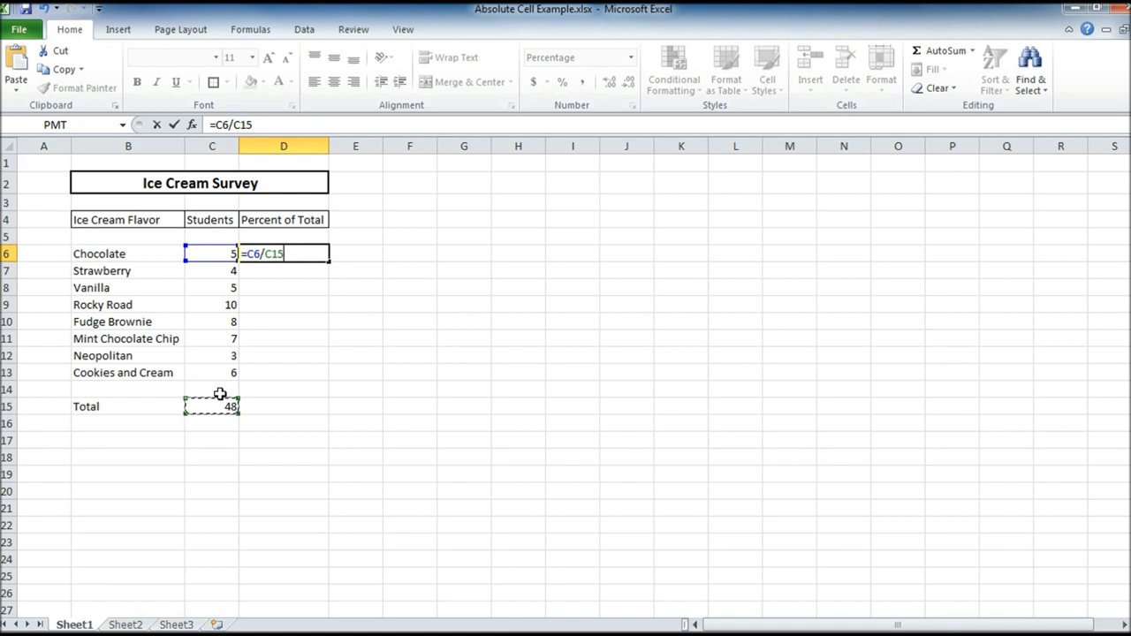
pyautogui.press('Return')
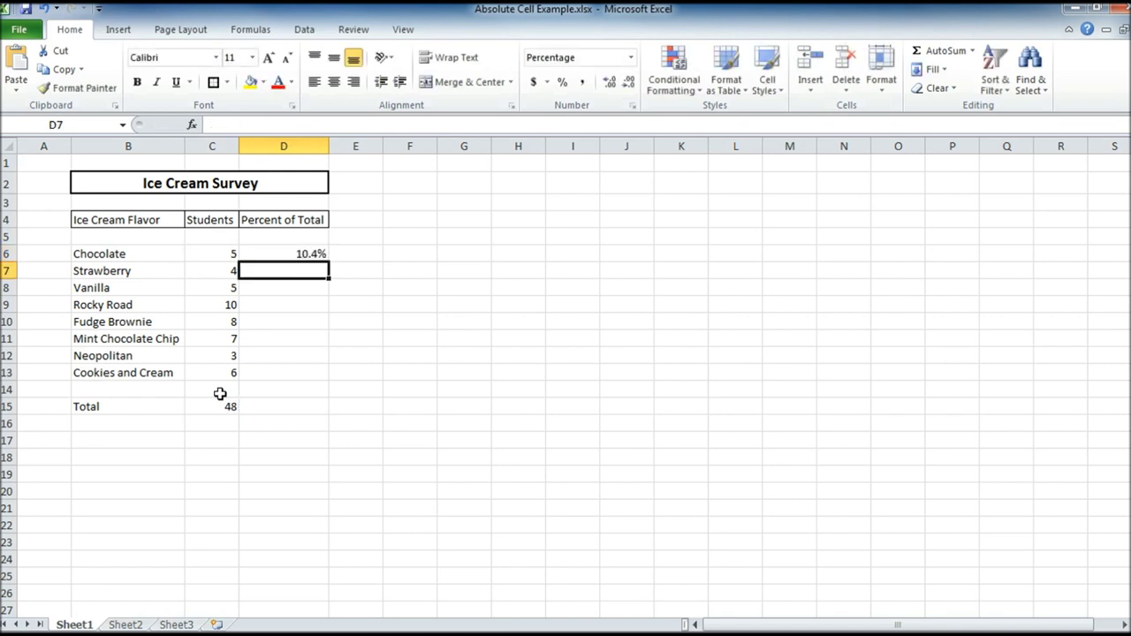
# Format the Chocolate result in D6 as a percentage with one decimal place
pyautogui.click(301, 254)
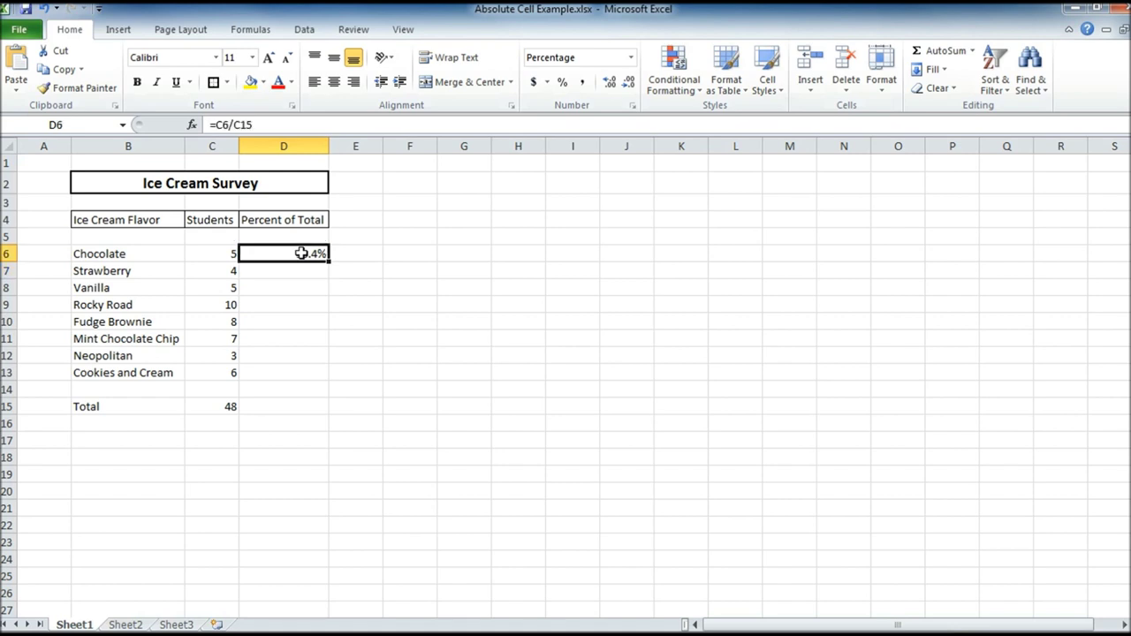
pyautogui.click(563, 84)
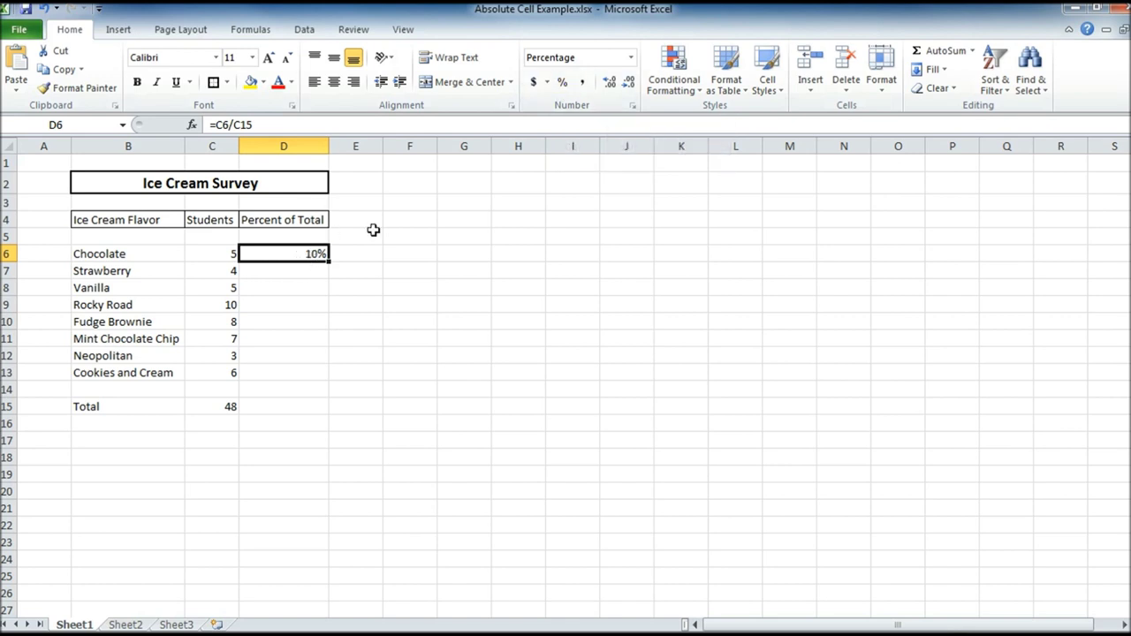
pyautogui.click(610, 81)
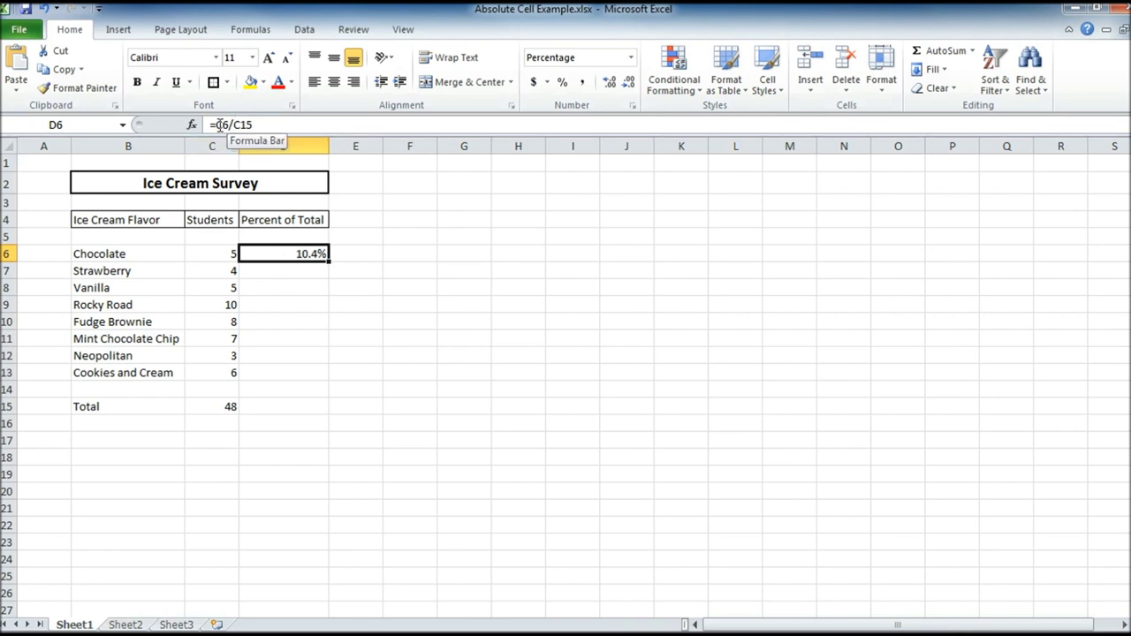
# Check which cells the D6 formula references and fill it down through D13
pyautogui.doubleClick(298, 253)
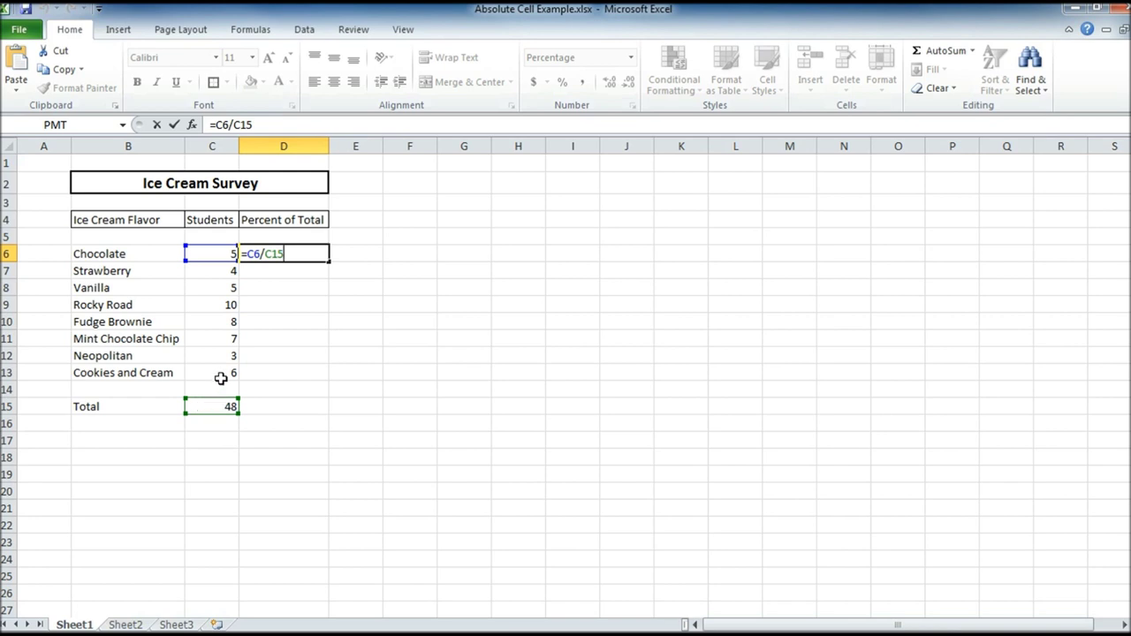
pyautogui.press('Return')
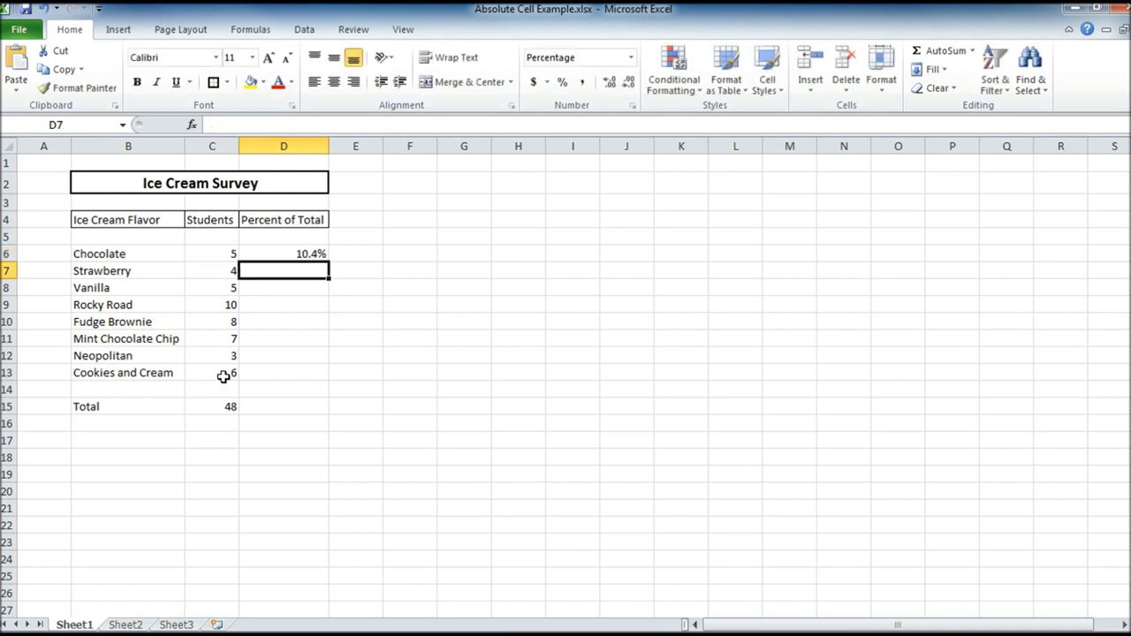
pyautogui.click(291, 254)
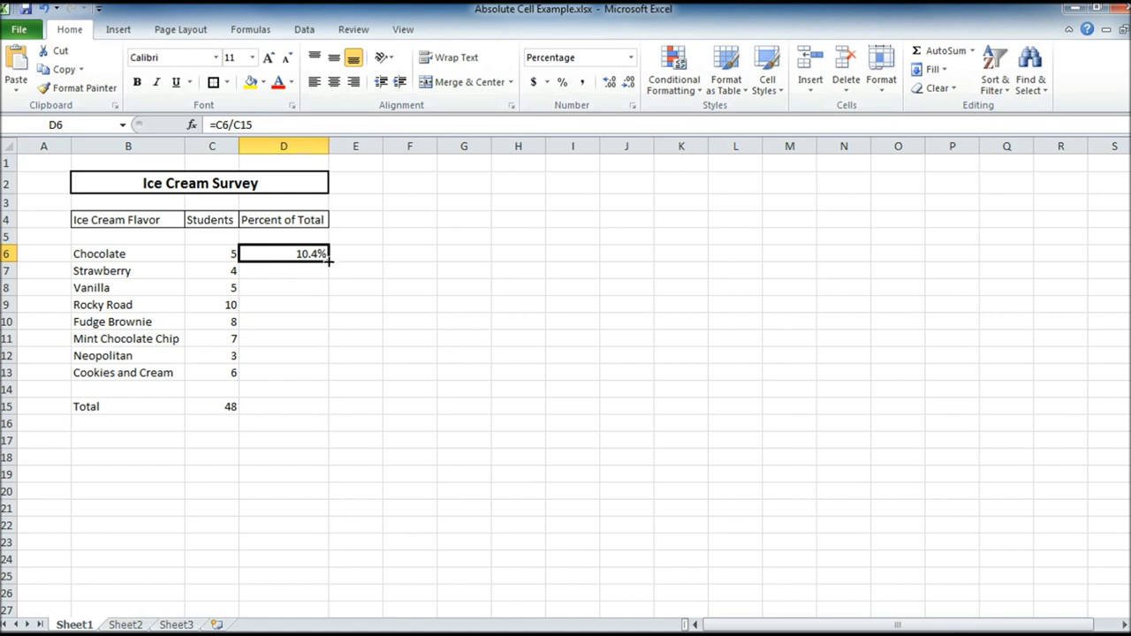
pyautogui.moveTo(328, 260); pyautogui.dragTo(328, 383)
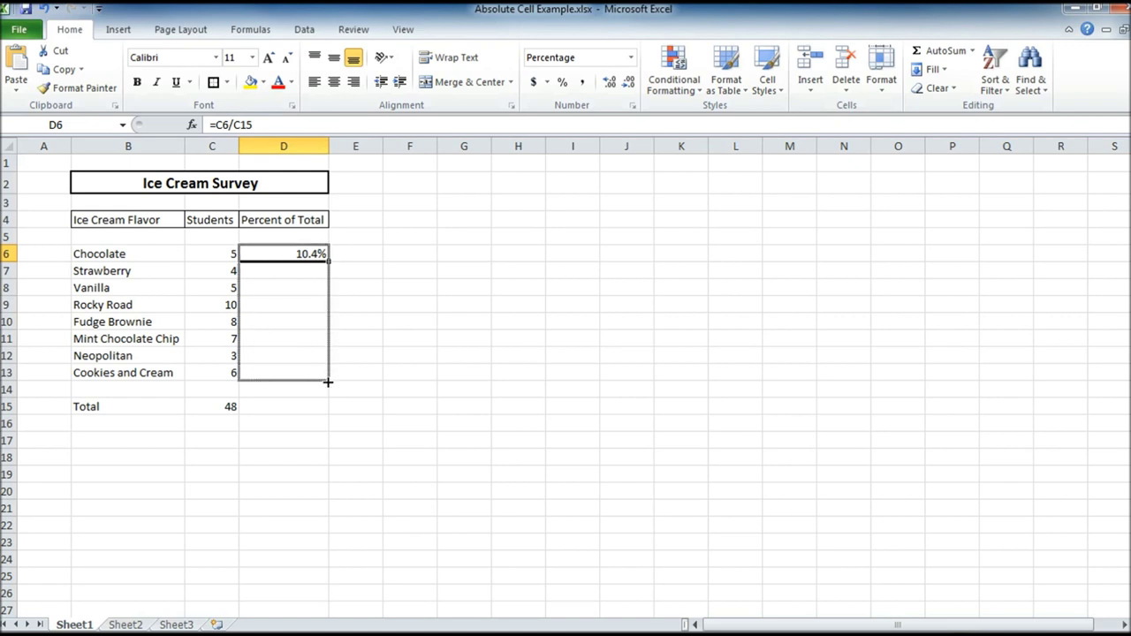
pyautogui.moveTo(328, 382); pyautogui.dragTo(328, 382)
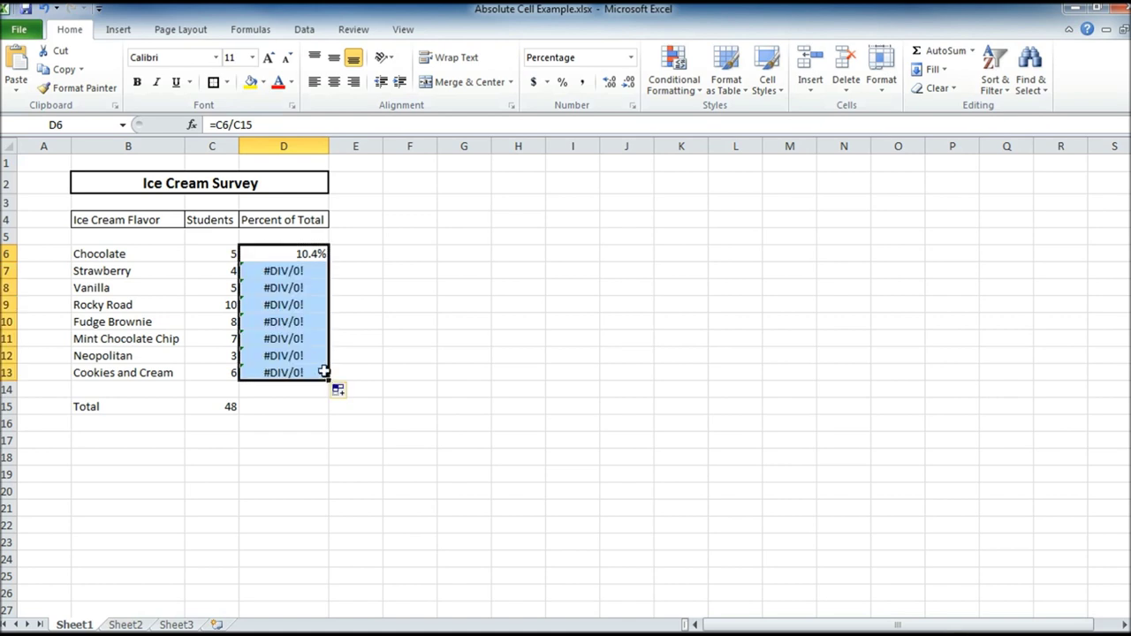
# Inspect the cell references in the Strawberry formula in D7 and clear the copied formulas from D7:D13
pyautogui.click(309, 272)
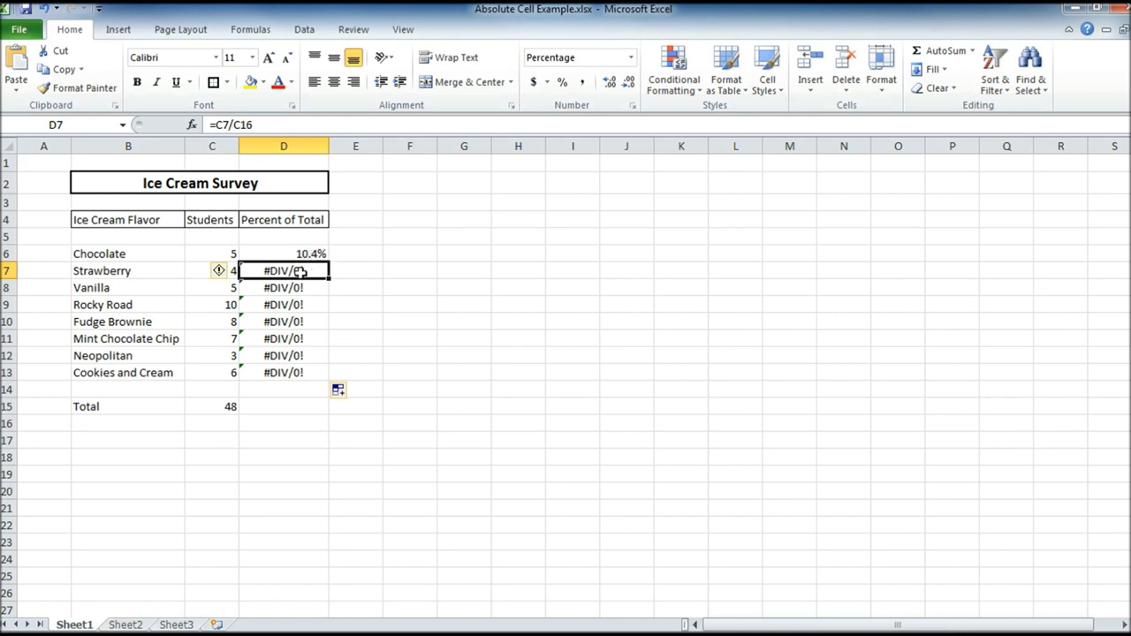
pyautogui.doubleClick(300, 272)
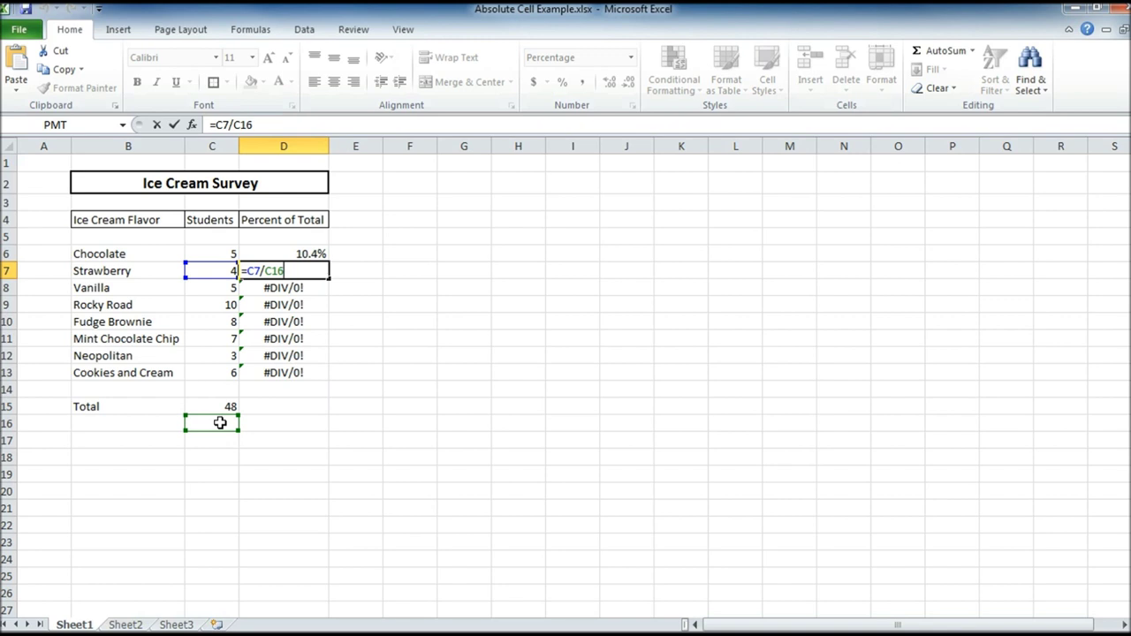
pyautogui.doubleClick(292, 276)
pyautogui.doubleClick(293, 266)
pyautogui.press('BackSpace')
pyautogui.press('BackSpace')
pyautogui.press('BackSpace')
pyautogui.press('BackSpace')
pyautogui.press('BackSpace')
pyautogui.press('BackSpace')
pyautogui.press('BackSpace')
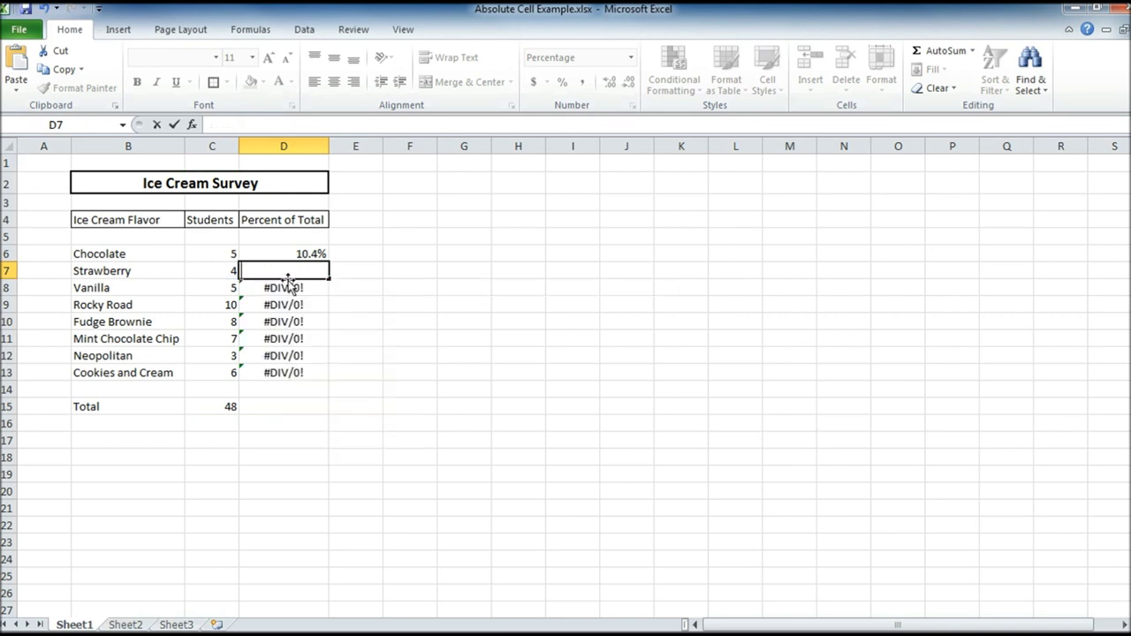
pyautogui.moveTo(290, 286); pyautogui.dragTo(301, 382)
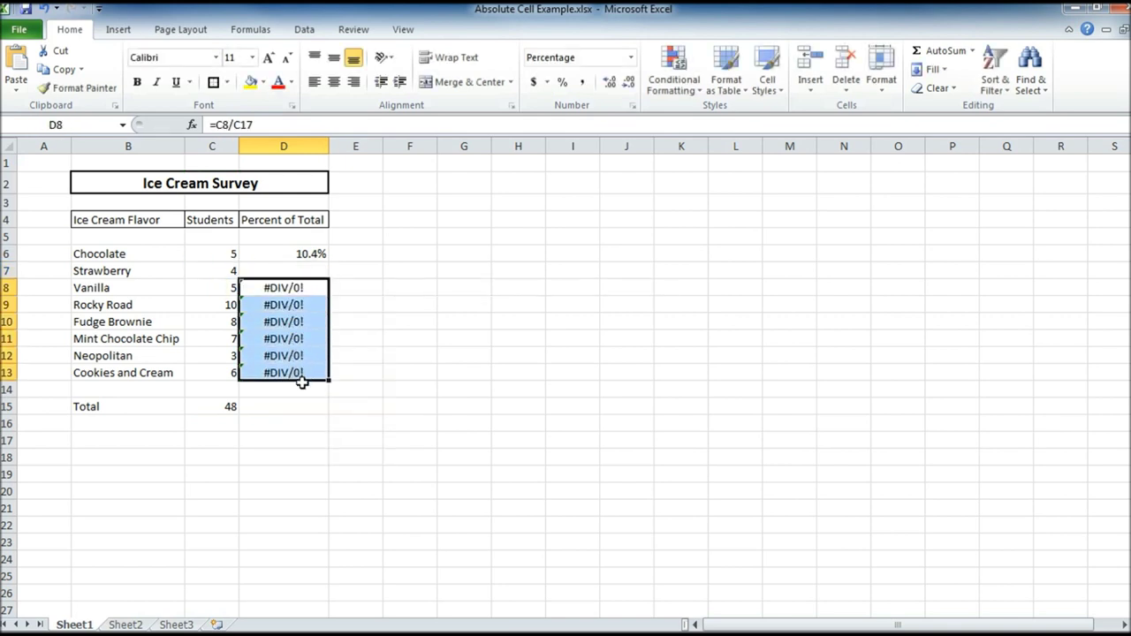
pyautogui.press('Delete')
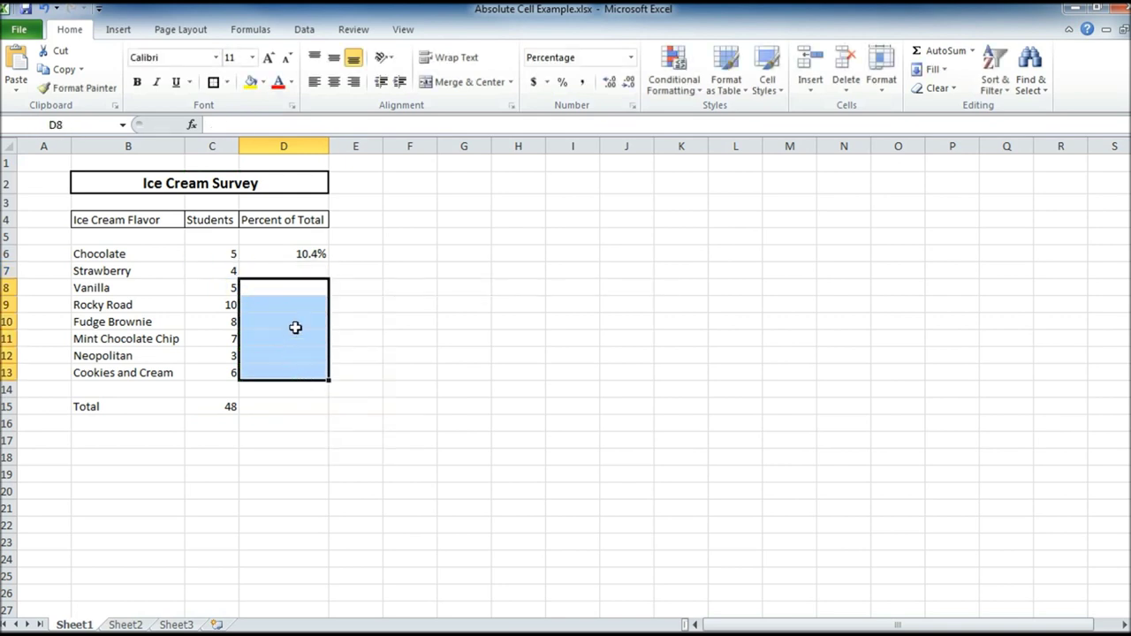
# Make the C15 reference in the D6 formula absolute as $C$15
pyautogui.click(284, 254)
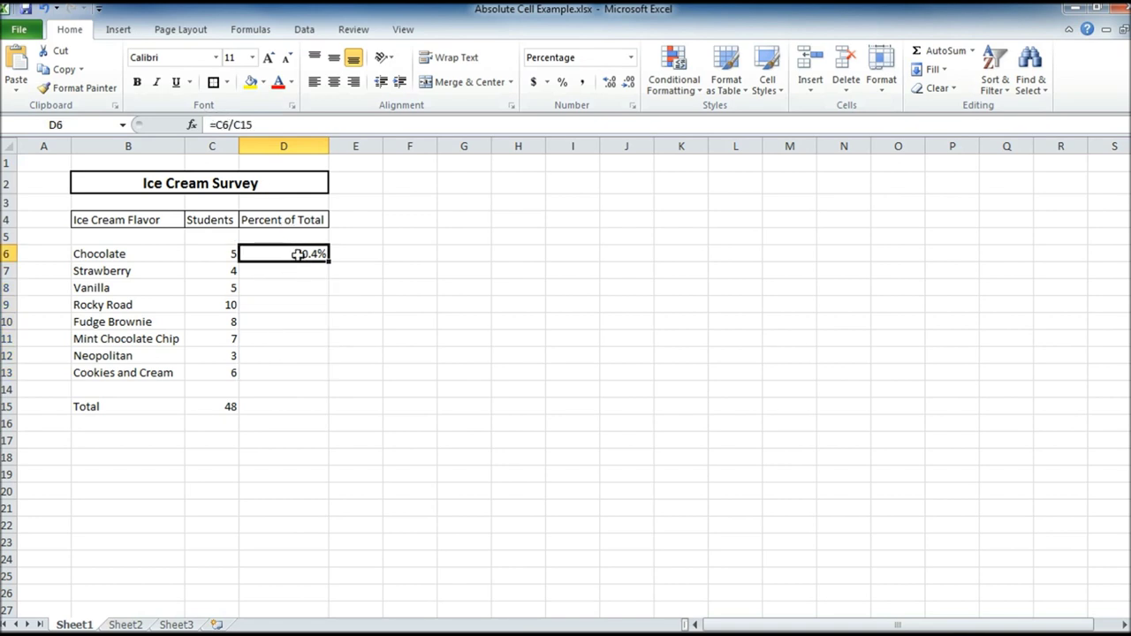
pyautogui.doubleClick(240, 124)
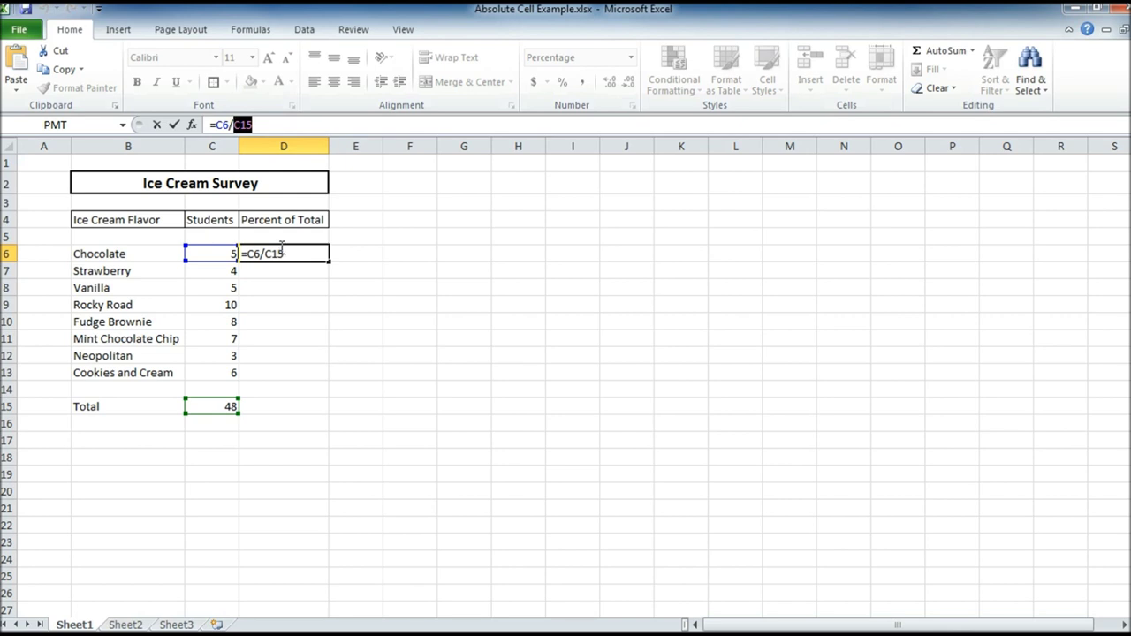
pyautogui.click(294, 254)
pyautogui.moveTo(294, 253); pyautogui.dragTo(267, 263)
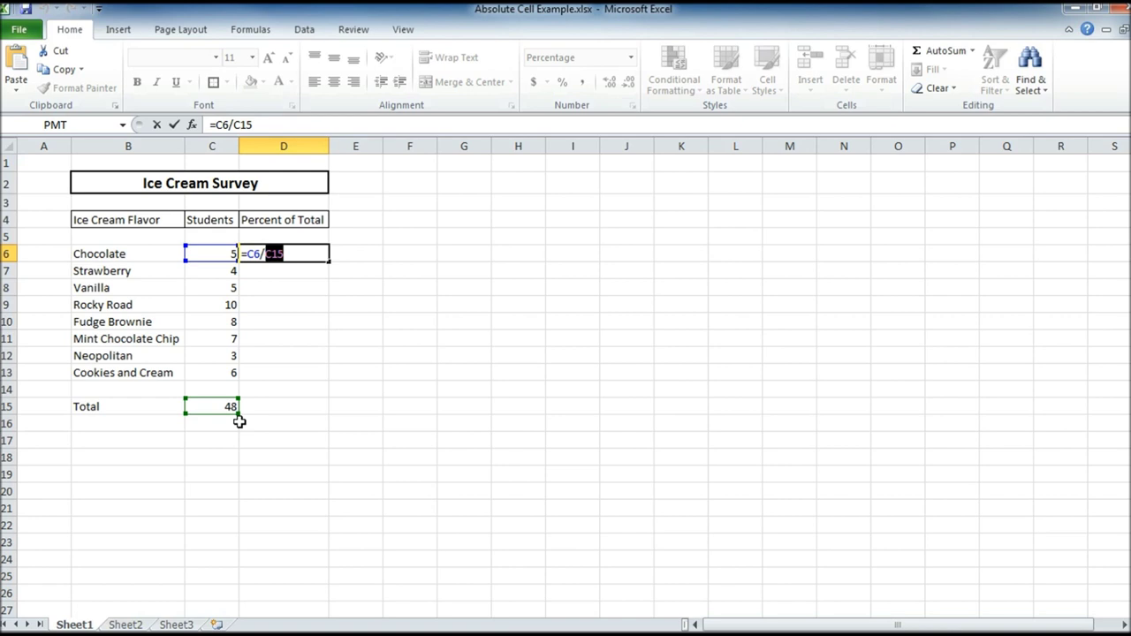
pyautogui.press('F4')
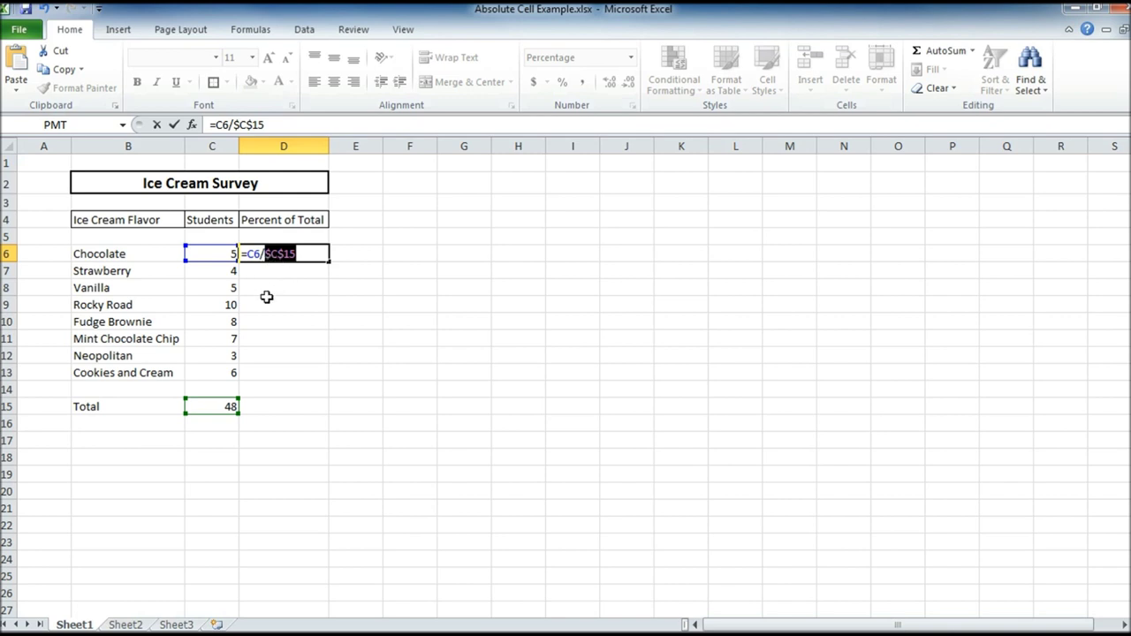
# Cycle the total's reference in D6 through its absolute, mixed and relative forms, and commit the formula as =C6/C$15
pyautogui.press('F4')
pyautogui.press('F4')
pyautogui.press('F4')
pyautogui.press('F4')
pyautogui.press('F4')
pyautogui.press('F4')
pyautogui.press('F4')
pyautogui.press('F4')
pyautogui.press('F4')
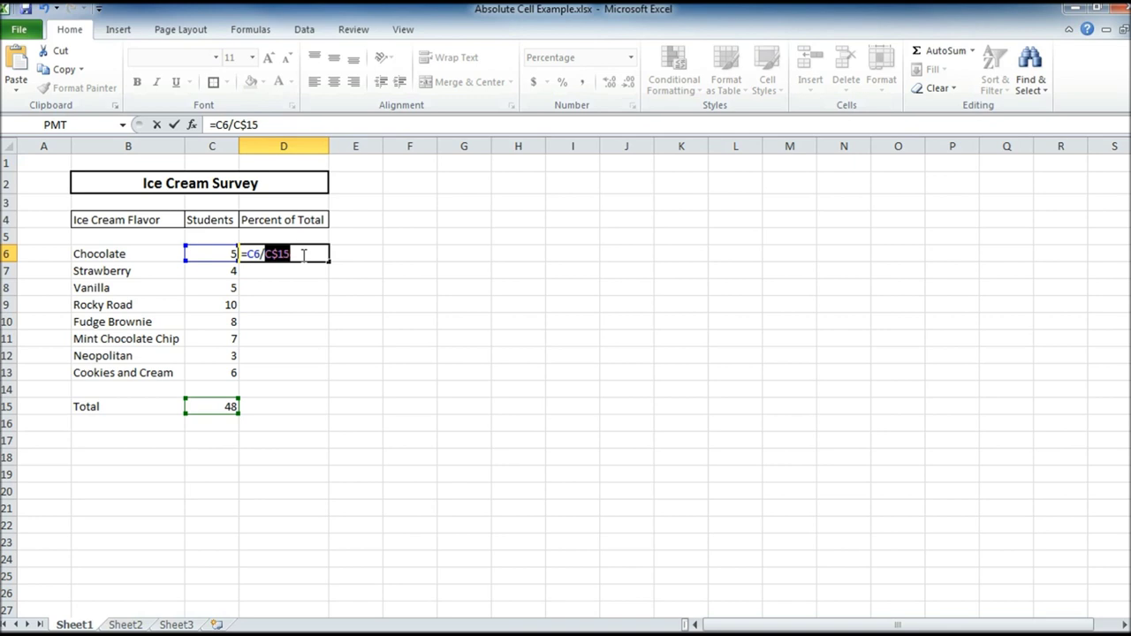
pyautogui.press('Return')
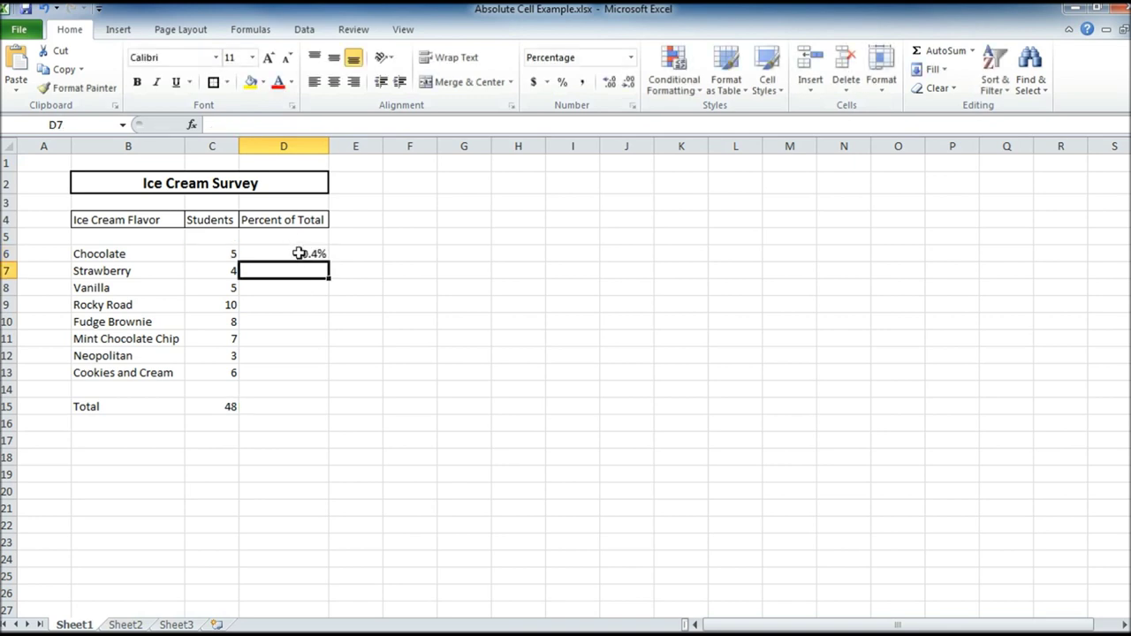
# Copy the =C6/C$15 formula from D6 down through D13 and check the references in the Strawberry formula
pyautogui.click(300, 253)
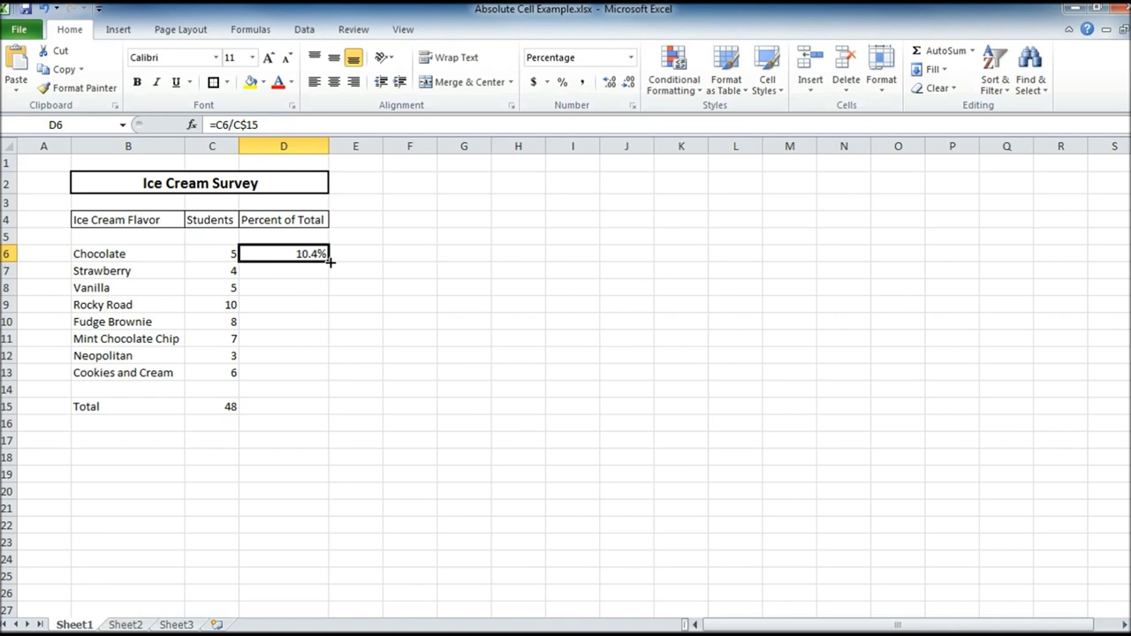
pyautogui.moveTo(329, 262); pyautogui.dragTo(327, 380)
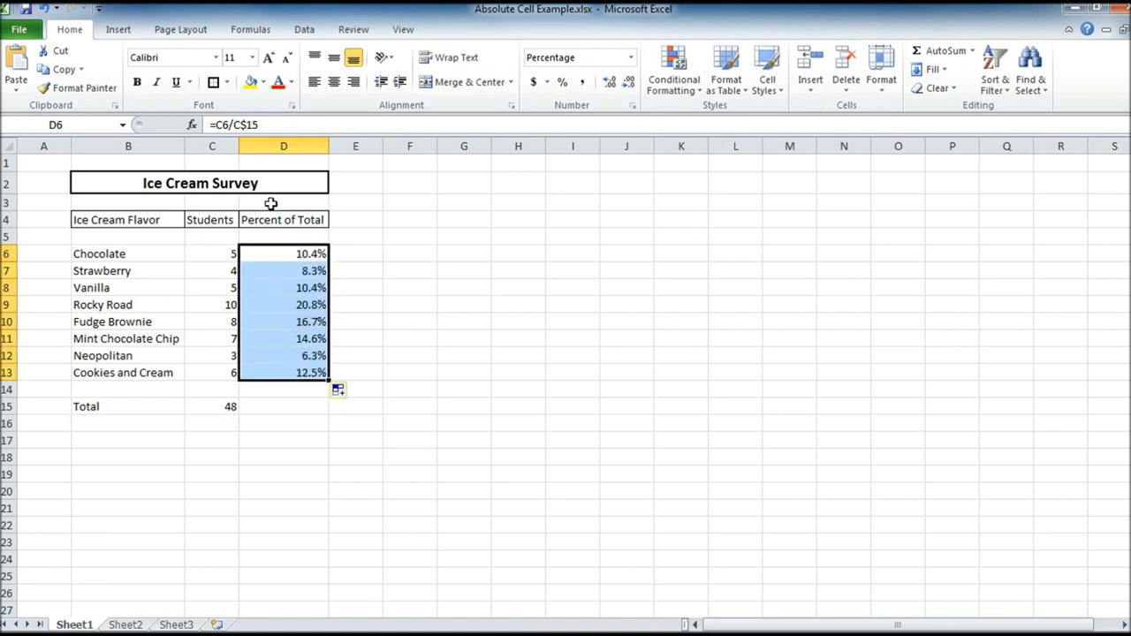
pyautogui.click(299, 271)
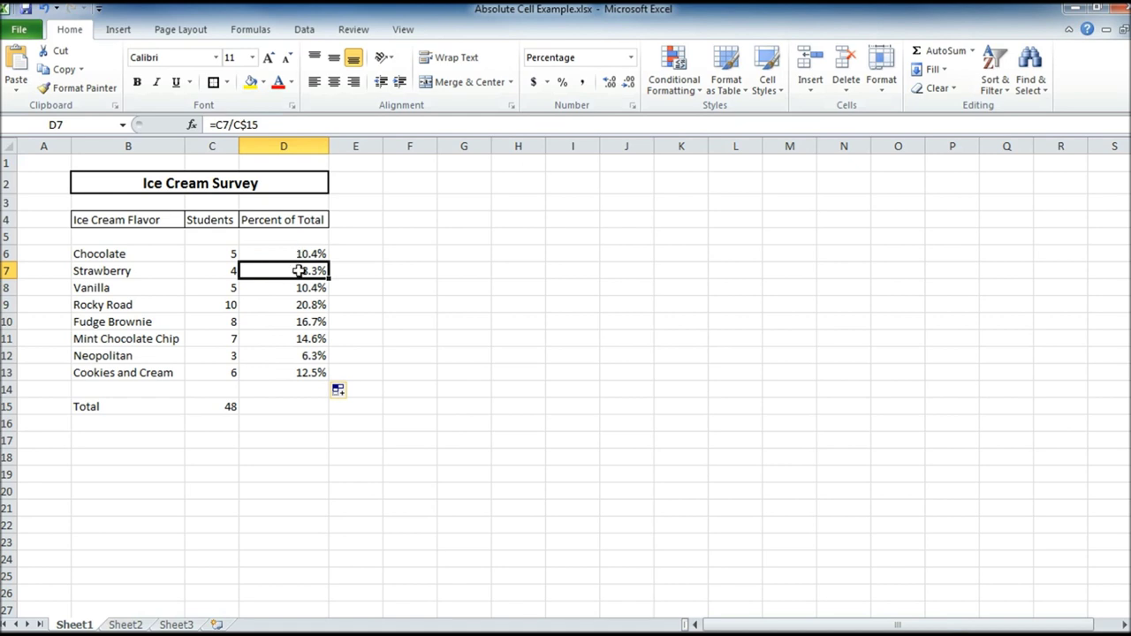
pyautogui.doubleClick(299, 270)
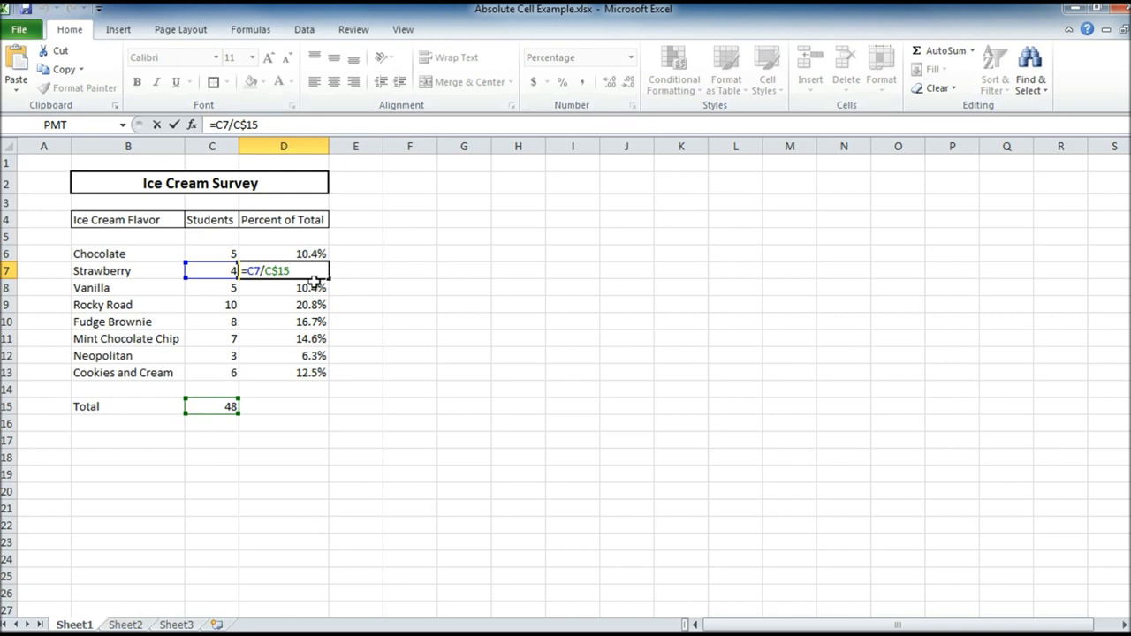
pyautogui.press('Return')
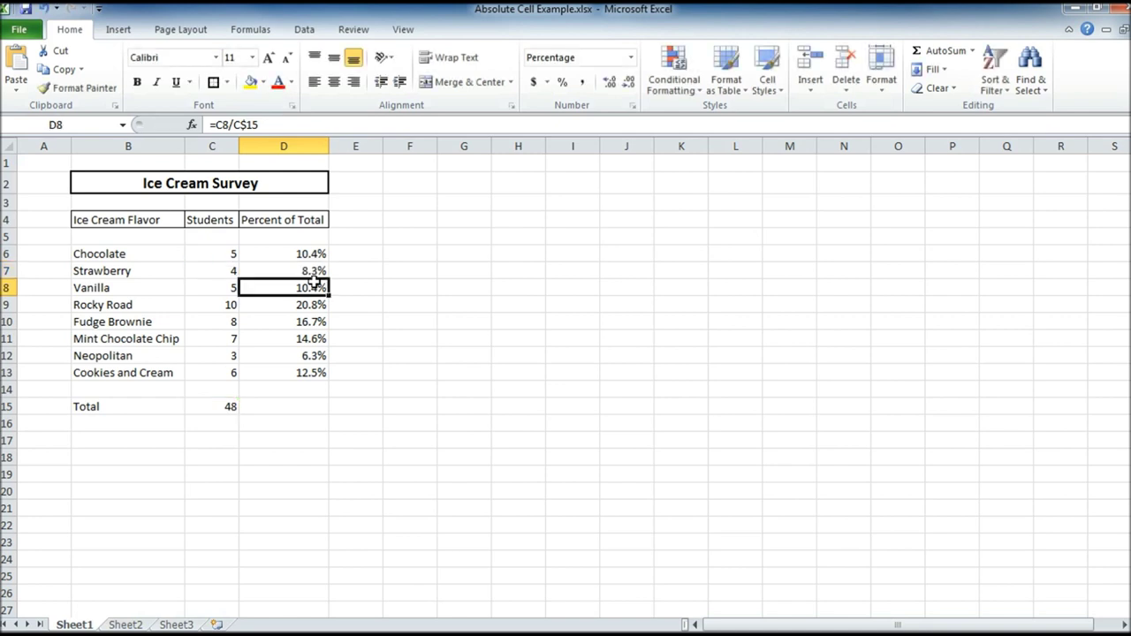